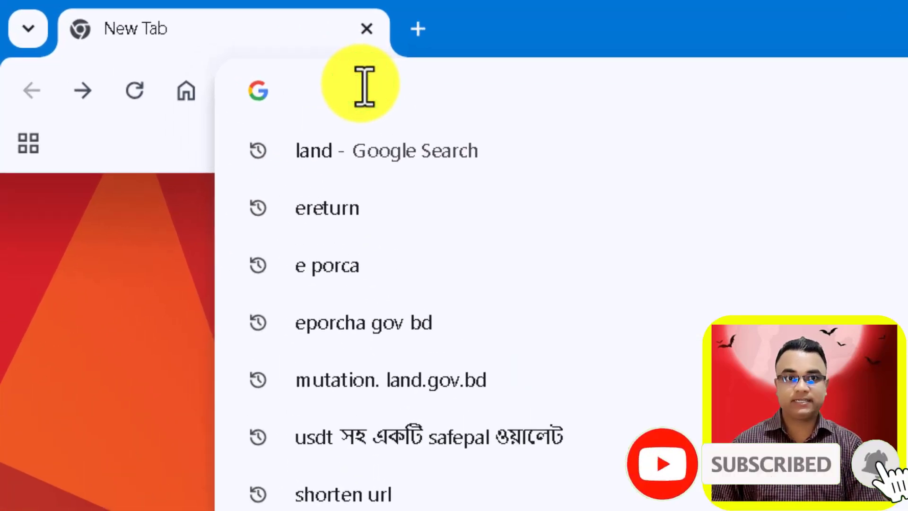
# Open the land.gov.bd website directly by its address, and return to the new tab page.
pyautogui.write('land.gov.b')
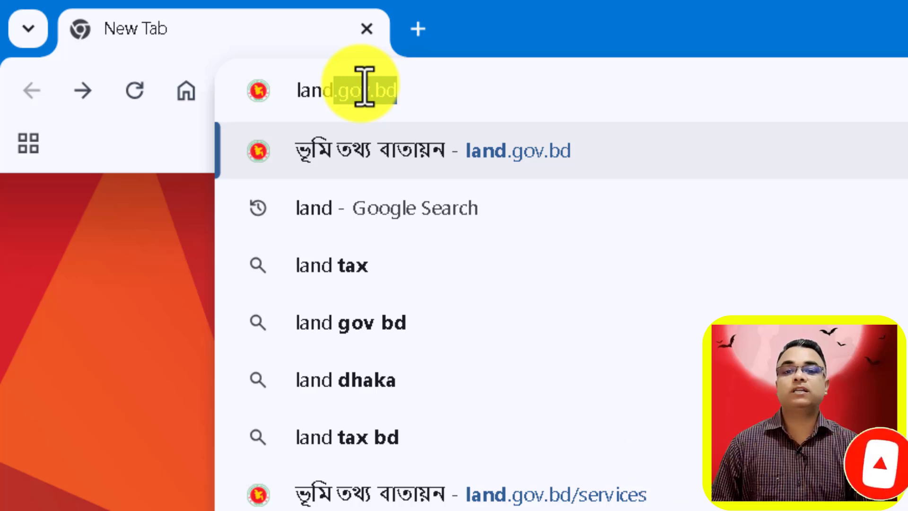
pyautogui.write('d')
pyautogui.press('Right')
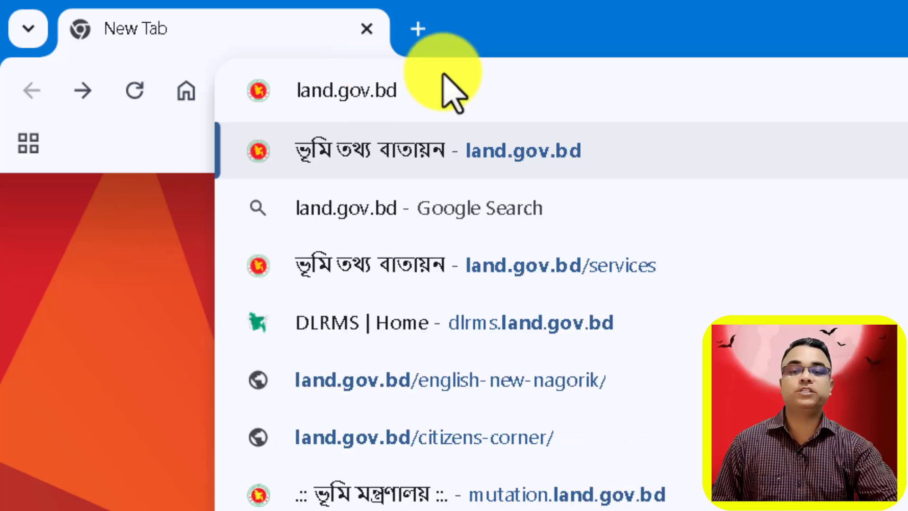
pyautogui.press('Return')
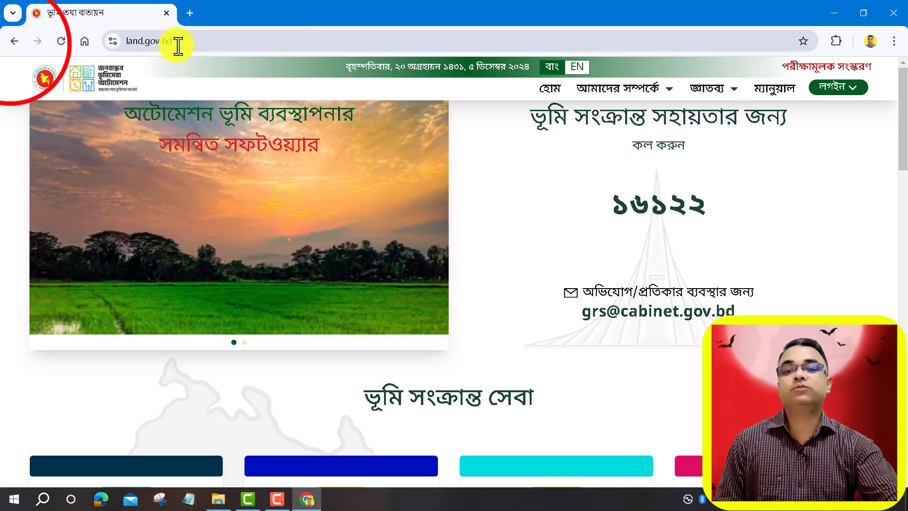
pyautogui.click(11, 45)
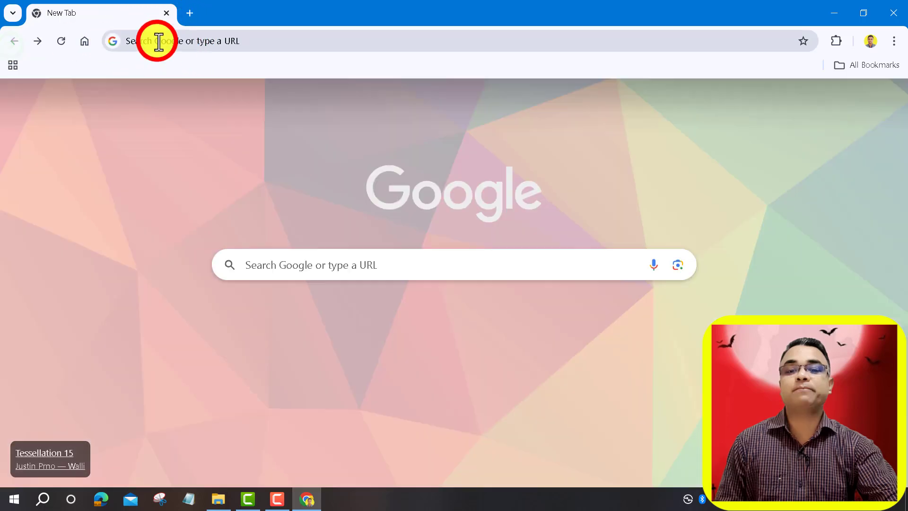
# Search Google for "land" and open the ভূমি তথ্য বাতায়ন result for land.gov.bd.
pyautogui.click(158, 41)
pyautogui.click(182, 80)
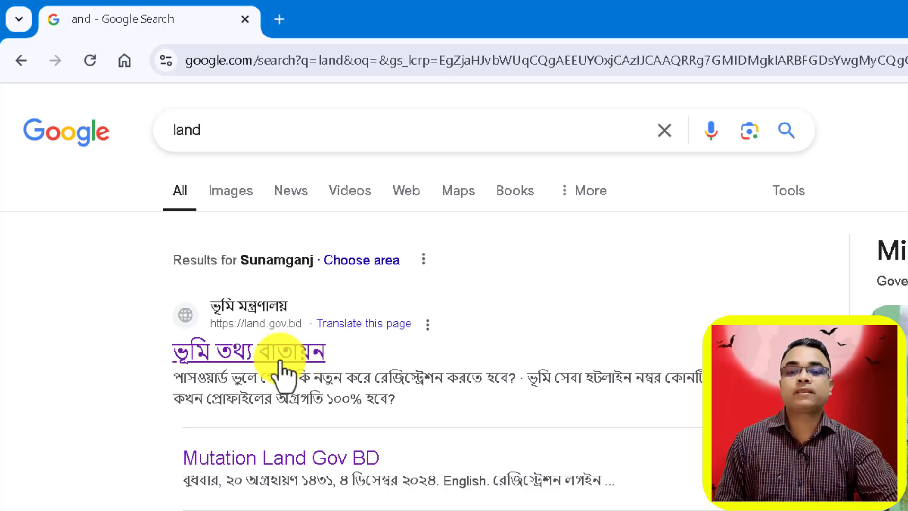
pyautogui.click(246, 352)
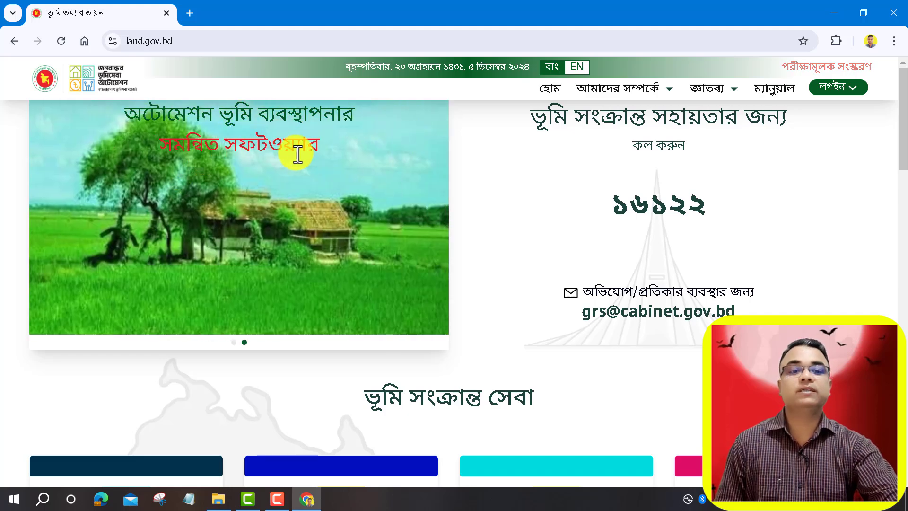
# Examine the ভূমি সংক্রান্ত সেবা section of the home page and its individual land service cards.
pyautogui.scroll(-2, 582, 309)
pyautogui.click(367, 285)
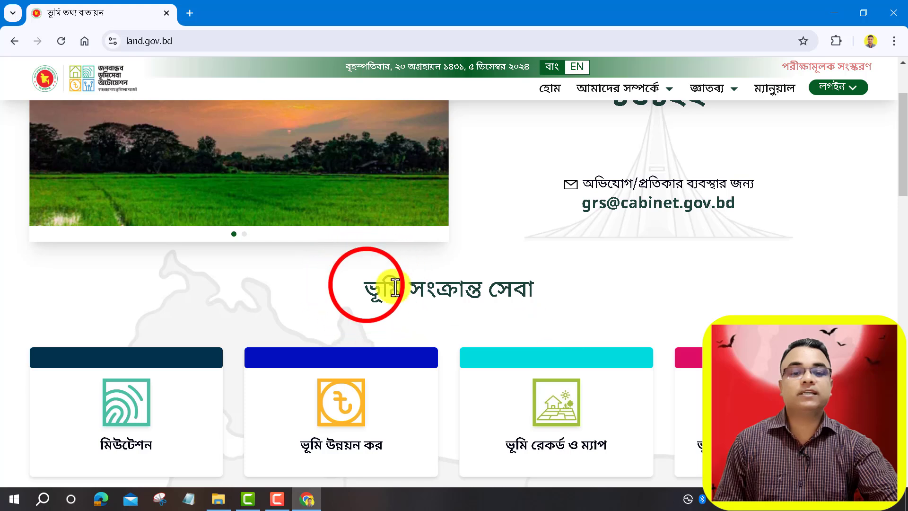
pyautogui.moveTo(366, 285); pyautogui.dragTo(528, 282)
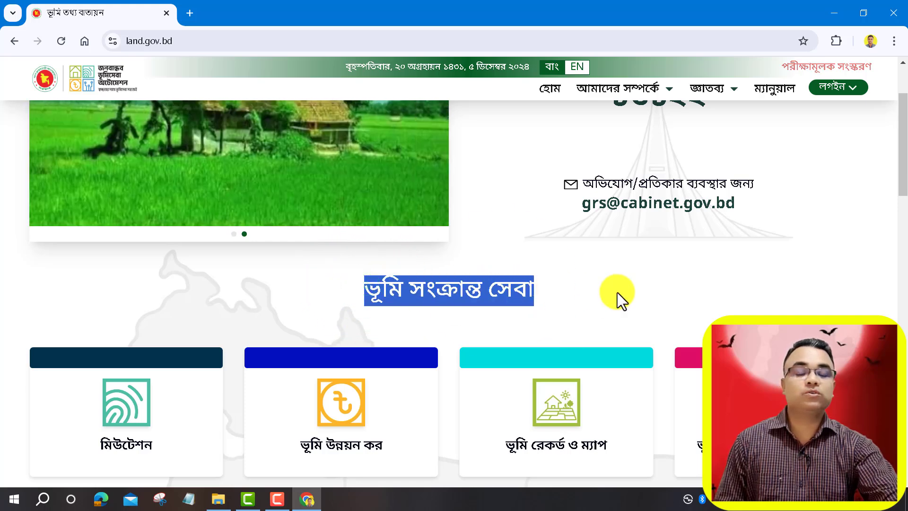
pyautogui.click(496, 289)
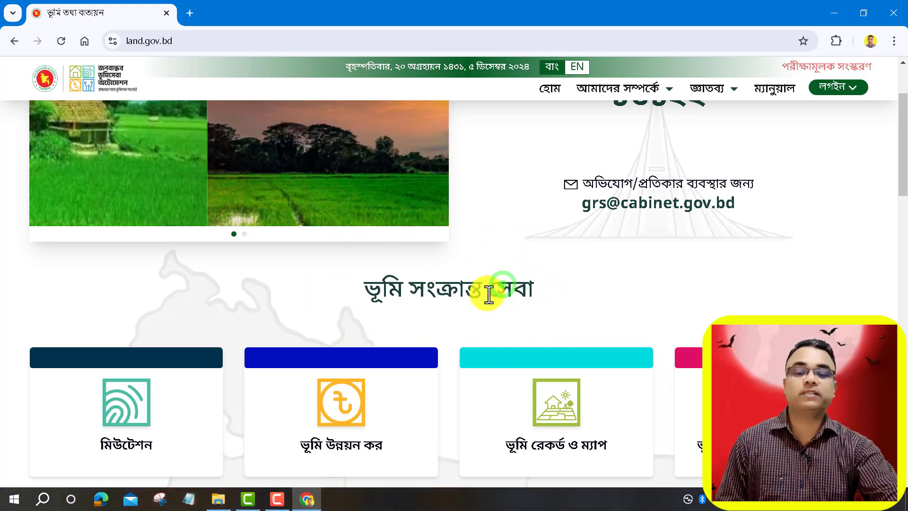
pyautogui.scroll(2, 488, 290)
pyautogui.click(902, 128)
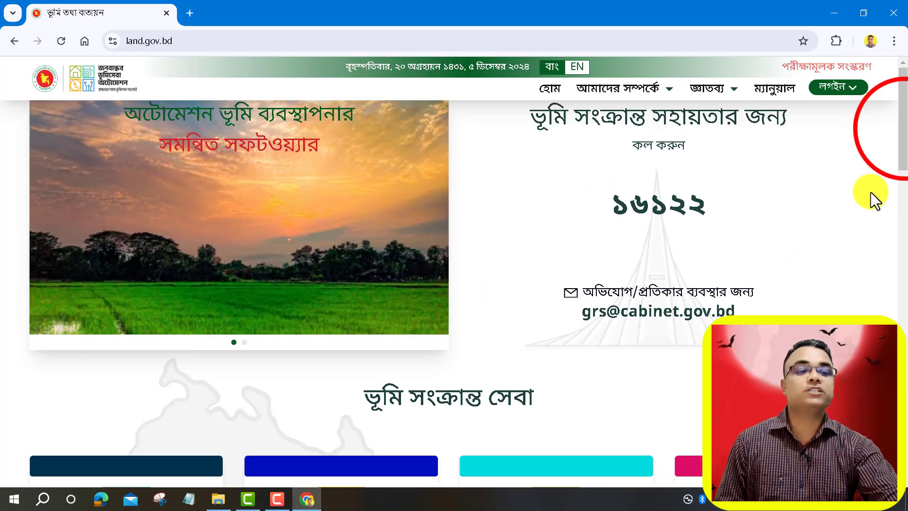
pyautogui.moveTo(904, 132); pyautogui.dragTo(902, 216)
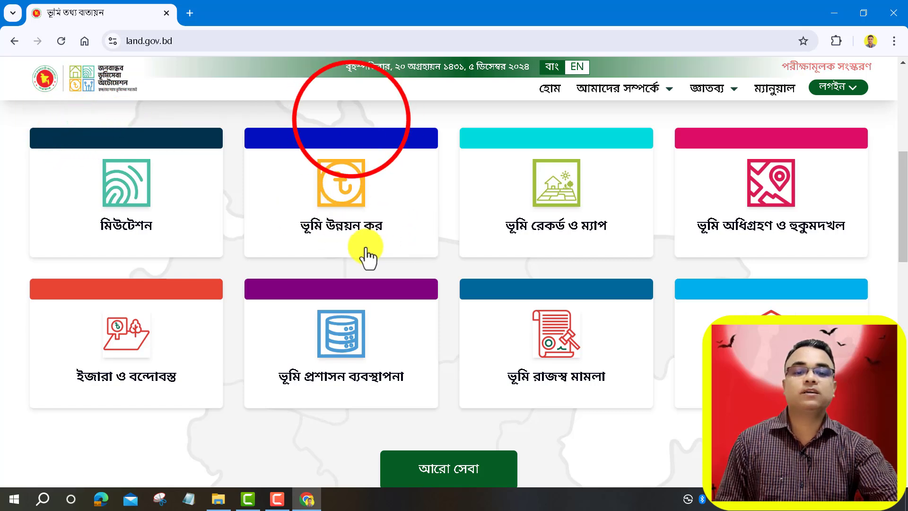
pyautogui.click(352, 119)
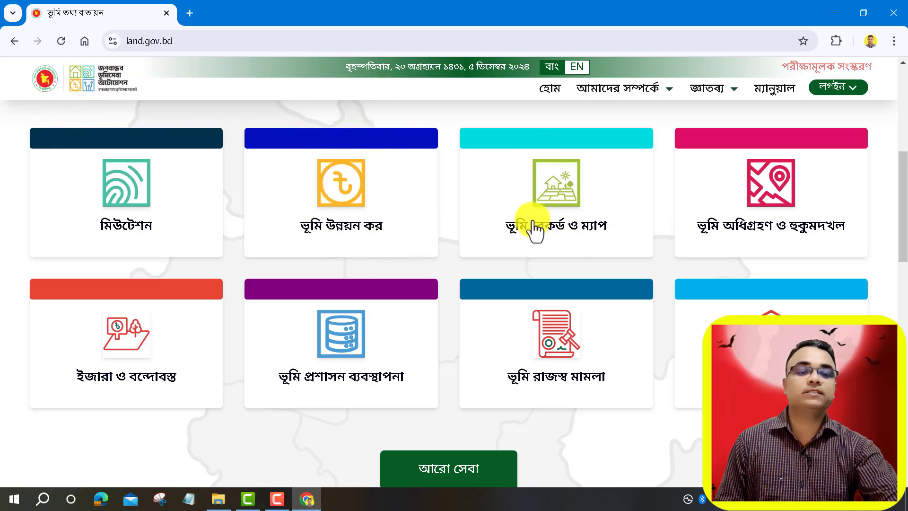
pyautogui.click(556, 112)
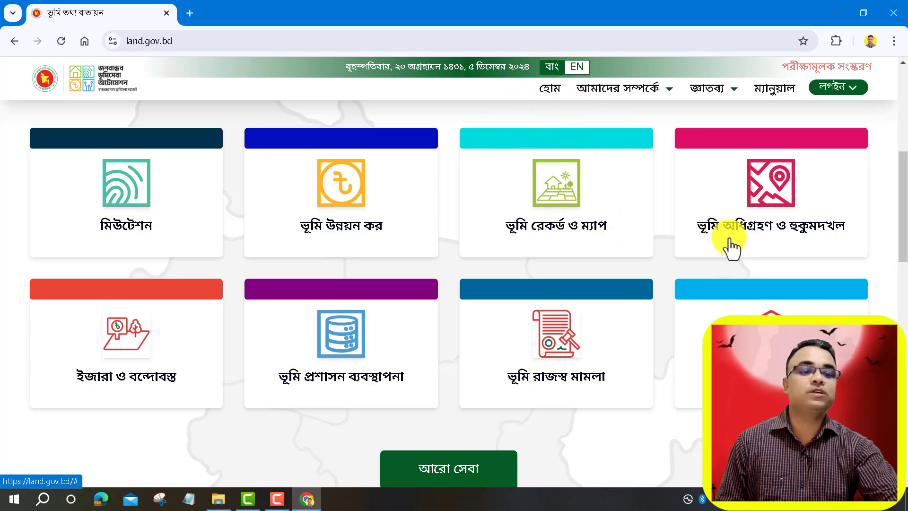
pyautogui.click(779, 116)
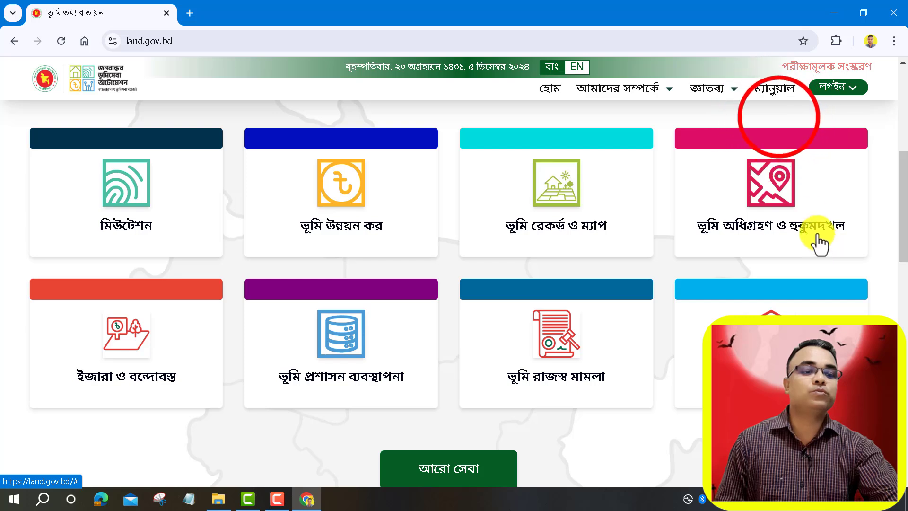
pyautogui.click(113, 416)
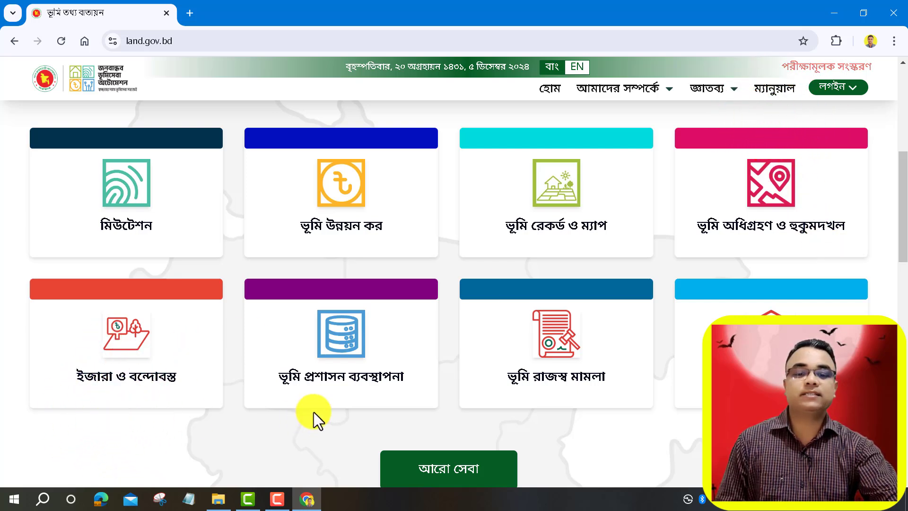
pyautogui.click(338, 411)
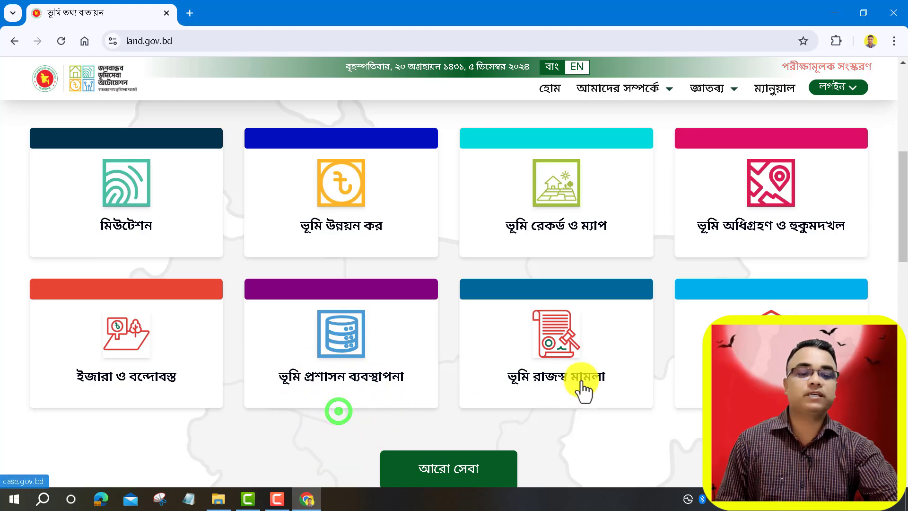
pyautogui.click(565, 415)
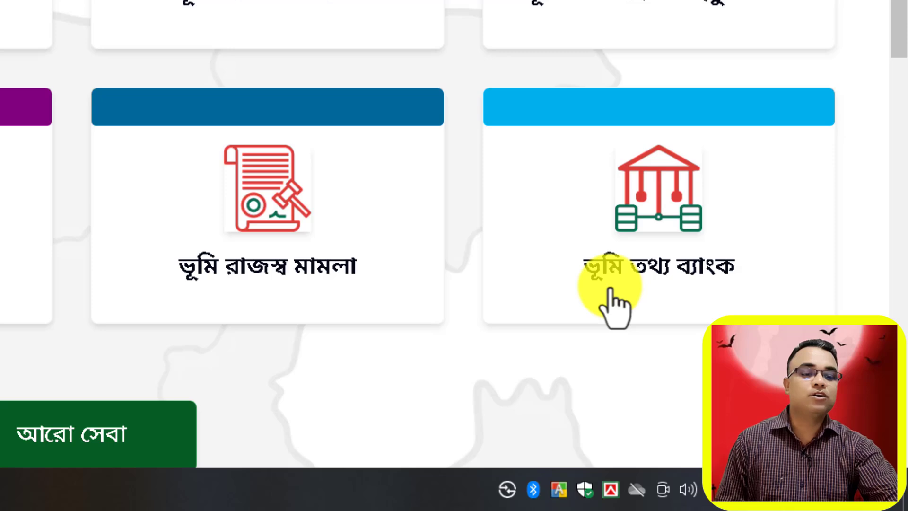
pyautogui.click(613, 307)
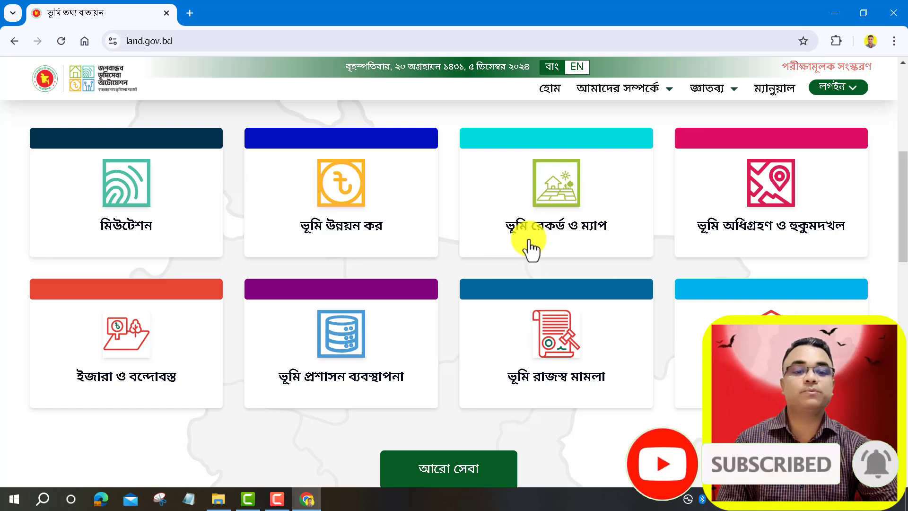
# Open the ভূমি রেকর্ড ও ম্যাপ service and go to its সার্ভে খতিয়ান section.
pyautogui.click(563, 216)
pyautogui.click(563, 217)
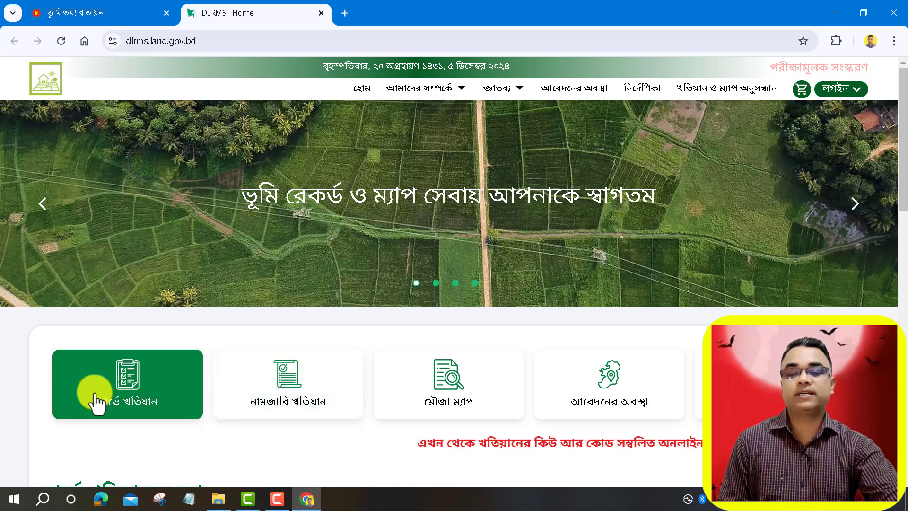
pyautogui.click(148, 401)
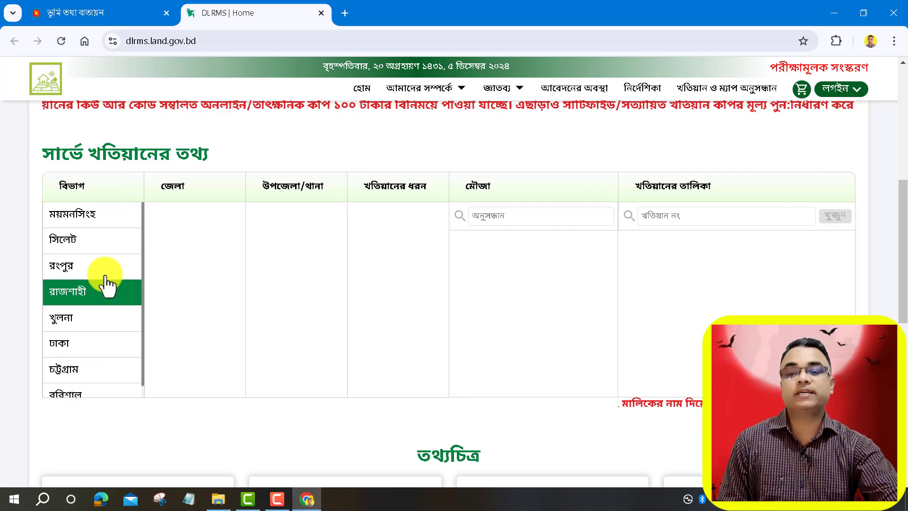
# Filter the survey khatians by সিলেট division, সুনামগঞ্জ district, সুনামগঞ্জ সদর upazila, বি আর এস type and mouza ১৩ - উত্তর মুরাদপুর.
pyautogui.click(112, 245)
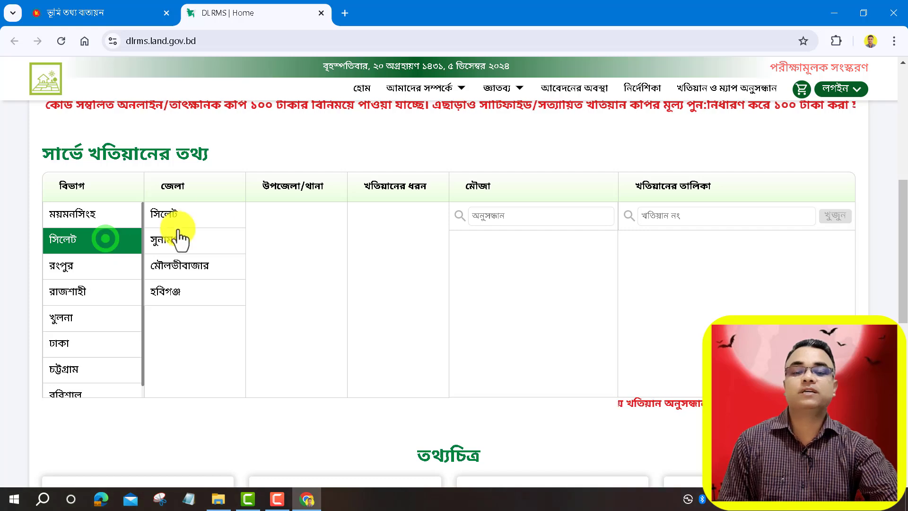
pyautogui.click(200, 235)
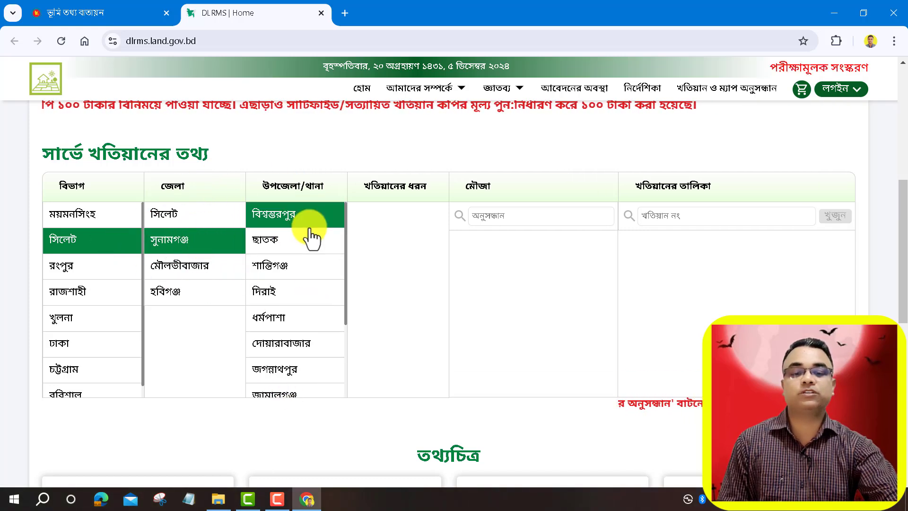
pyautogui.scroll(-2, 310, 321)
pyautogui.click(298, 337)
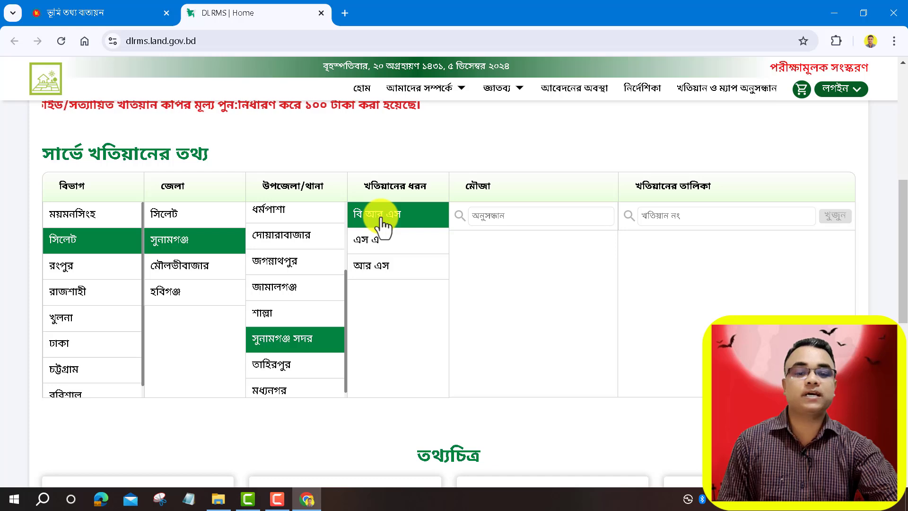
pyautogui.click(402, 216)
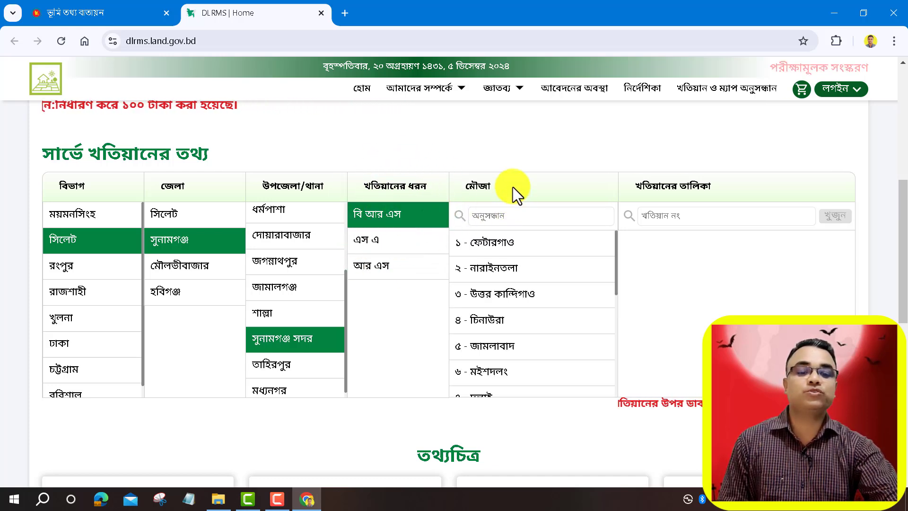
pyautogui.scroll(-5, 544, 312)
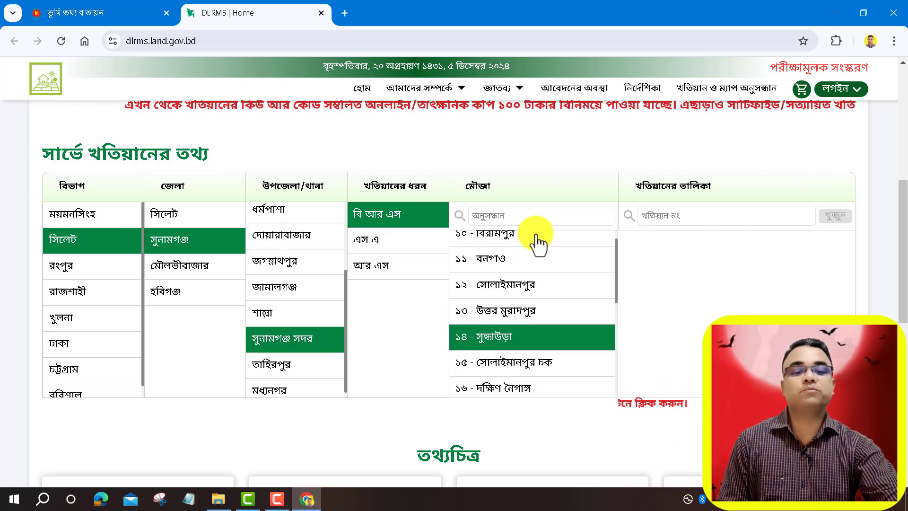
pyautogui.click(527, 315)
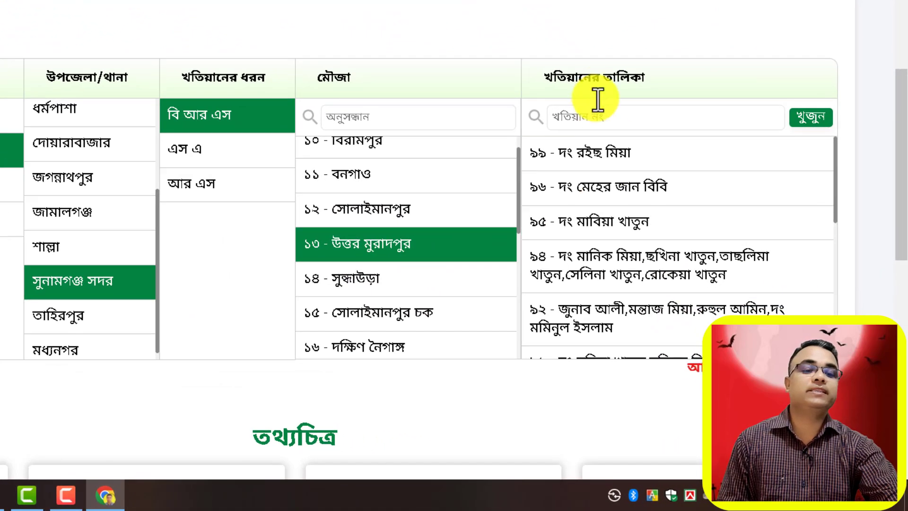
# Find khatian no. ৬৭ in the mouza's খতিয়ানের তালিকা and open its details.
pyautogui.scroll(-10, 624, 222)
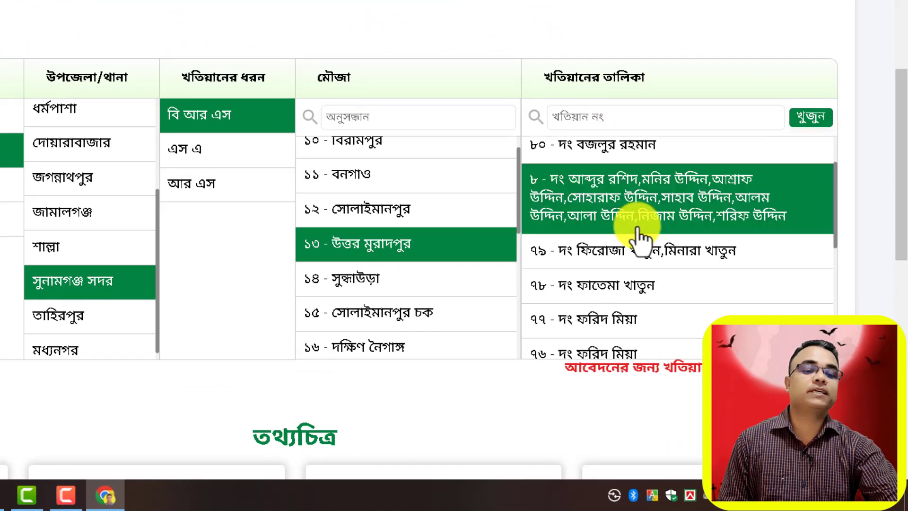
pyautogui.scroll(-5, 658, 237)
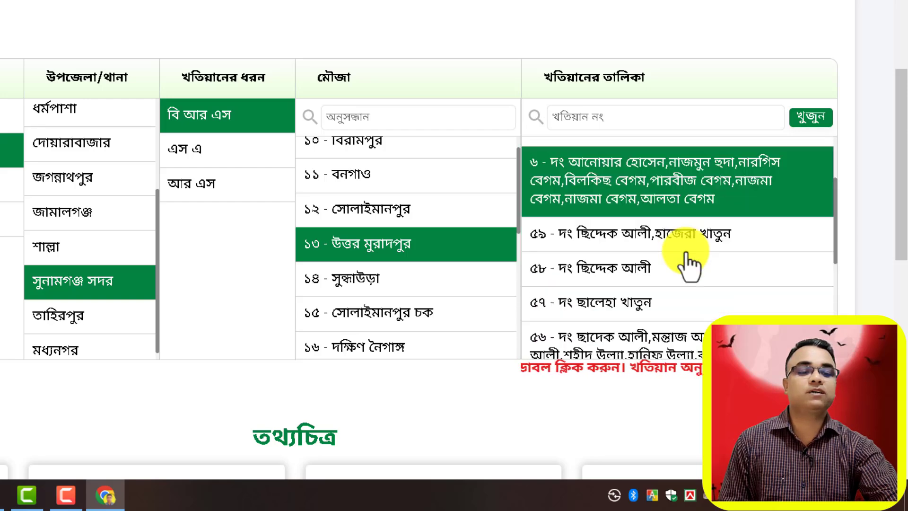
pyautogui.scroll(5, 689, 260)
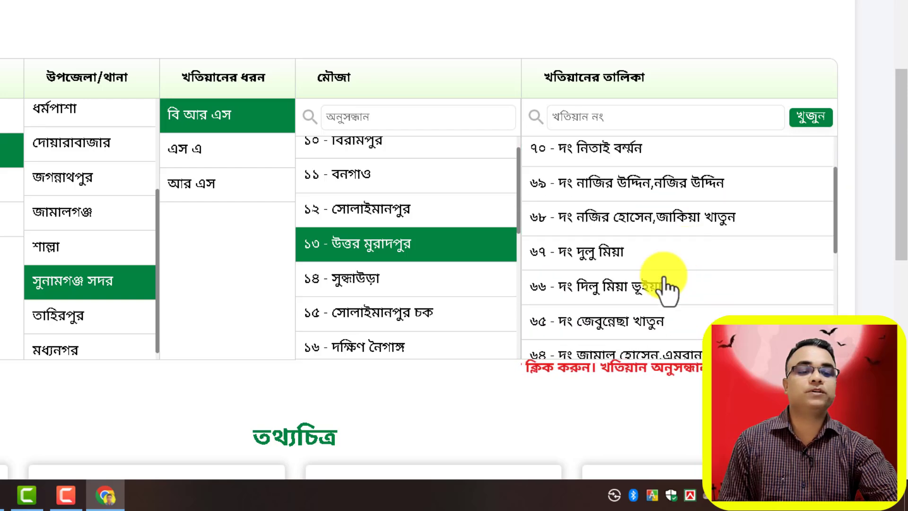
pyautogui.click(603, 258)
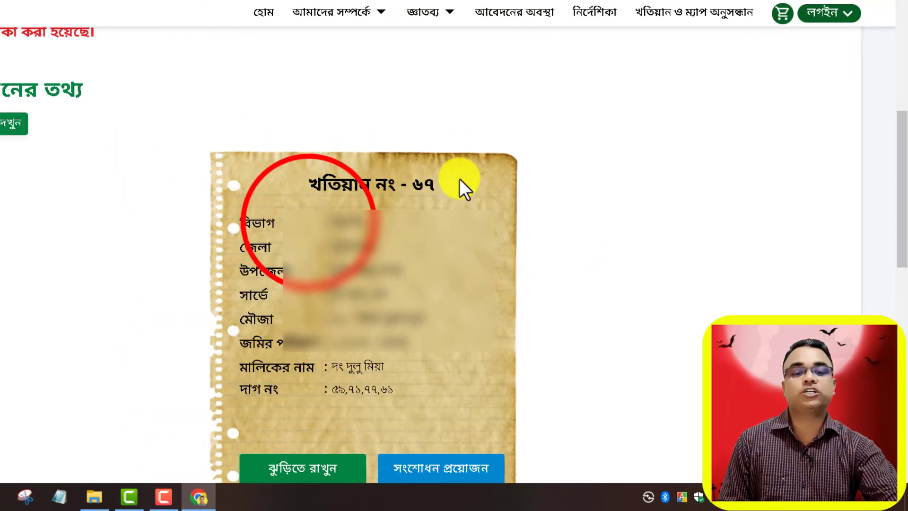
# Review the opened khatian's location, survey, mouza, owner name and দাগ নং details.
pyautogui.moveTo(308, 224); pyautogui.dragTo(418, 216)
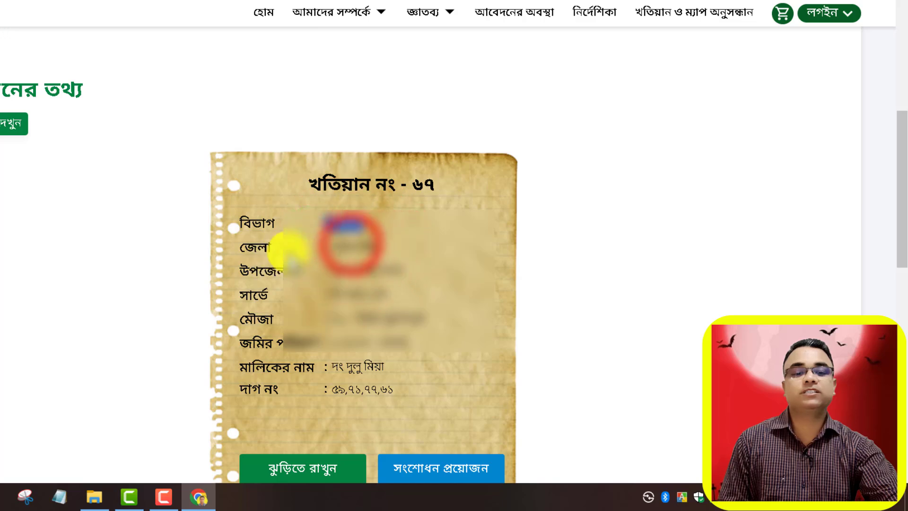
pyautogui.moveTo(350, 245); pyautogui.dragTo(400, 243)
pyautogui.moveTo(334, 273); pyautogui.dragTo(432, 294)
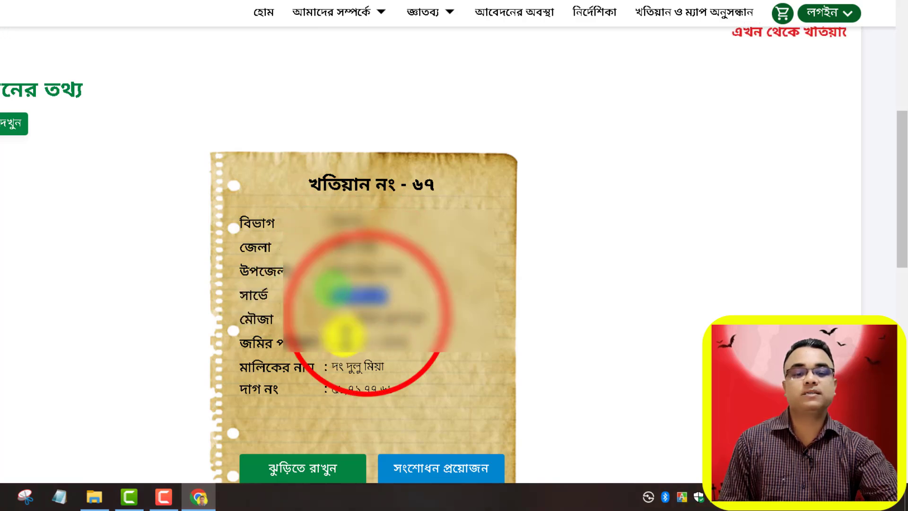
pyautogui.moveTo(362, 319); pyautogui.dragTo(462, 308)
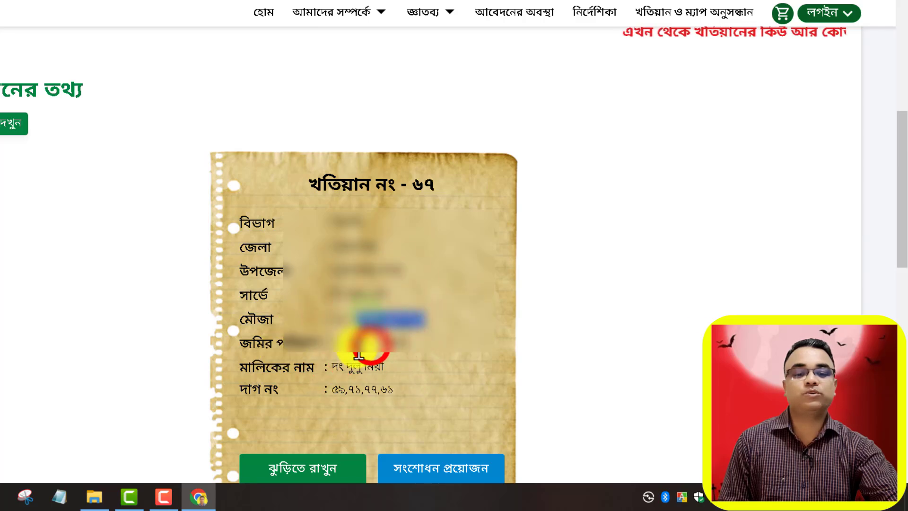
pyautogui.moveTo(365, 344); pyautogui.dragTo(500, 350)
pyautogui.click(312, 370)
pyautogui.moveTo(320, 368); pyautogui.dragTo(494, 367)
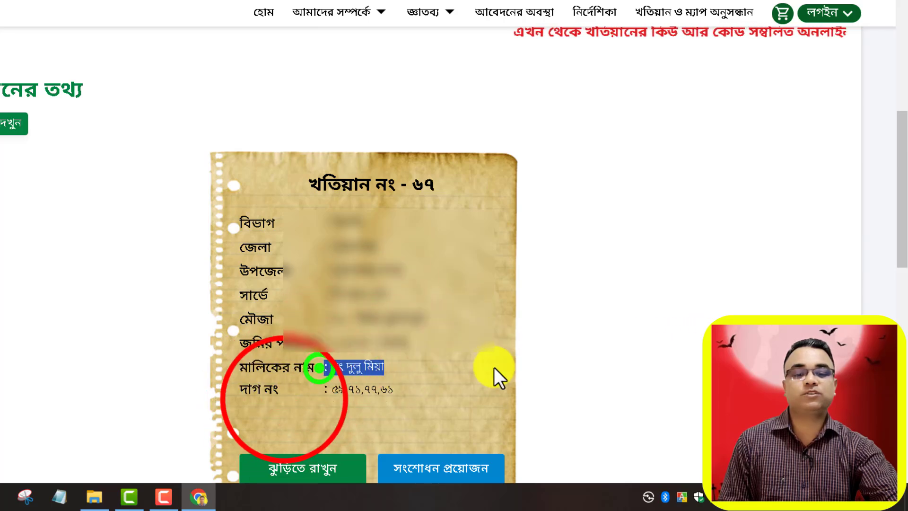
pyautogui.moveTo(284, 399); pyautogui.dragTo(450, 394)
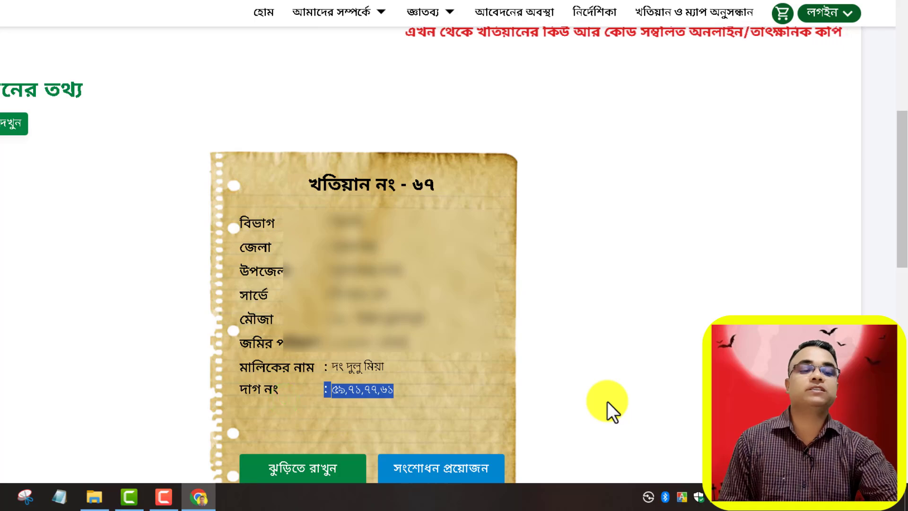
# Look over the rest of khatian no. ৬৭'s page, including its ঝুড়িতে রাখুন and সংশোধন প্রয়োজন options, and close the browser window.
pyautogui.scroll(-5, 481, 320)
pyautogui.scroll(-3, 481, 320)
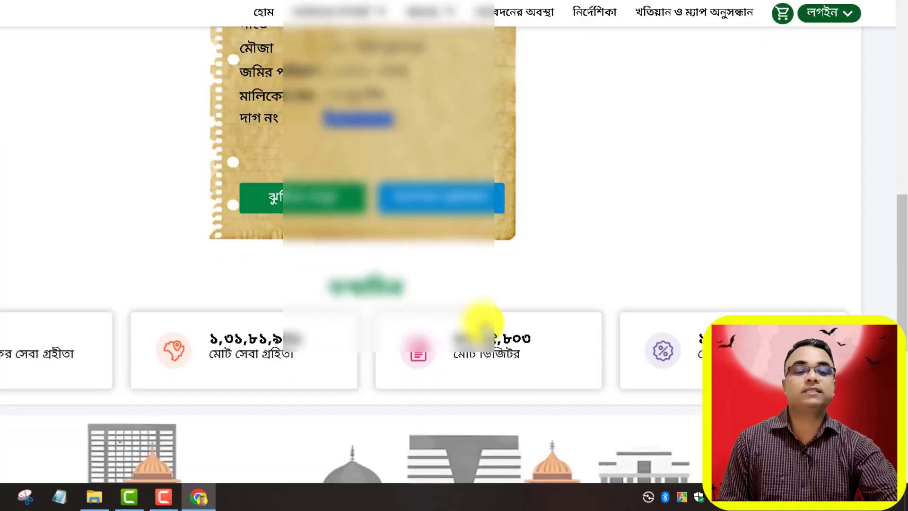
pyautogui.scroll(2, 557, 278)
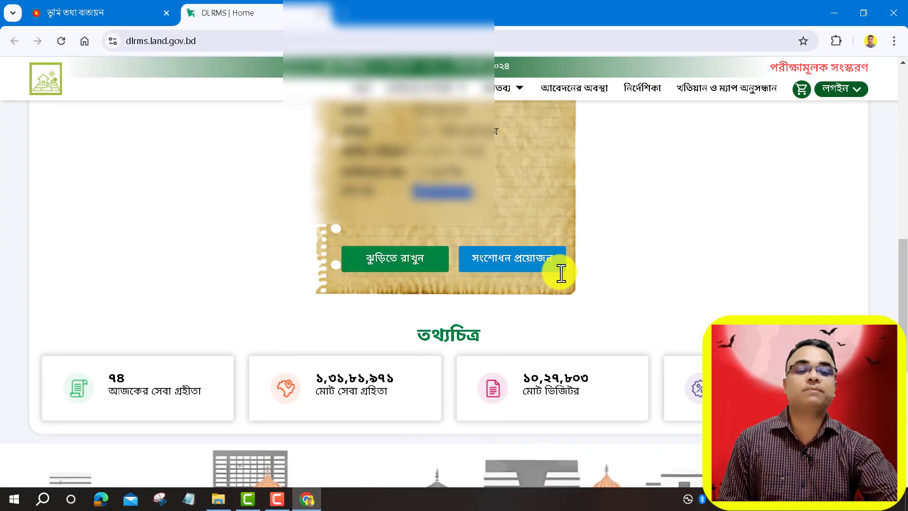
pyautogui.moveTo(903, 284); pyautogui.dragTo(903, 262)
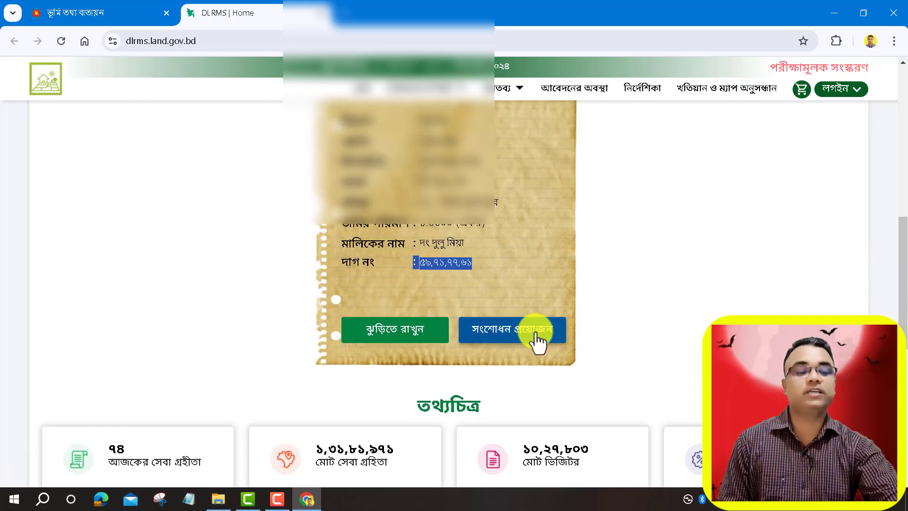
pyautogui.scroll(8, 538, 338)
pyautogui.scroll(-2, 535, 332)
pyautogui.scroll(-5, 533, 313)
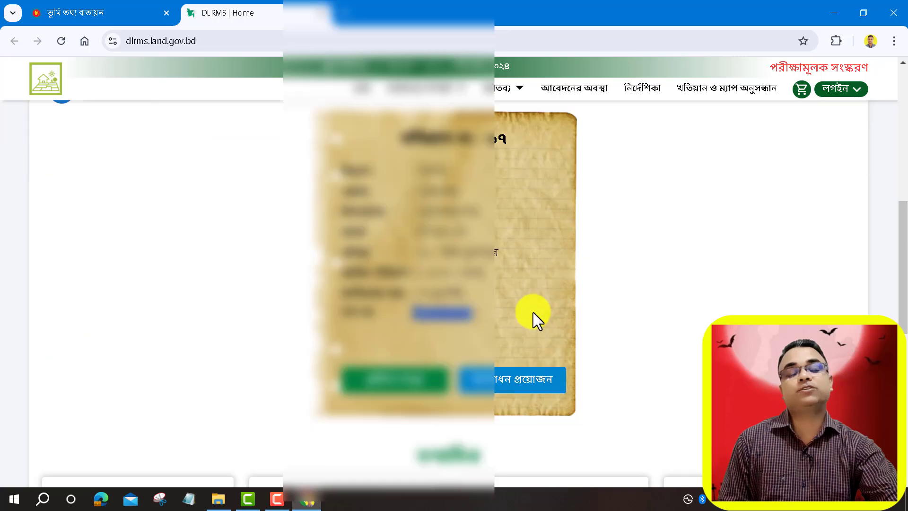
pyautogui.scroll(4, 533, 313)
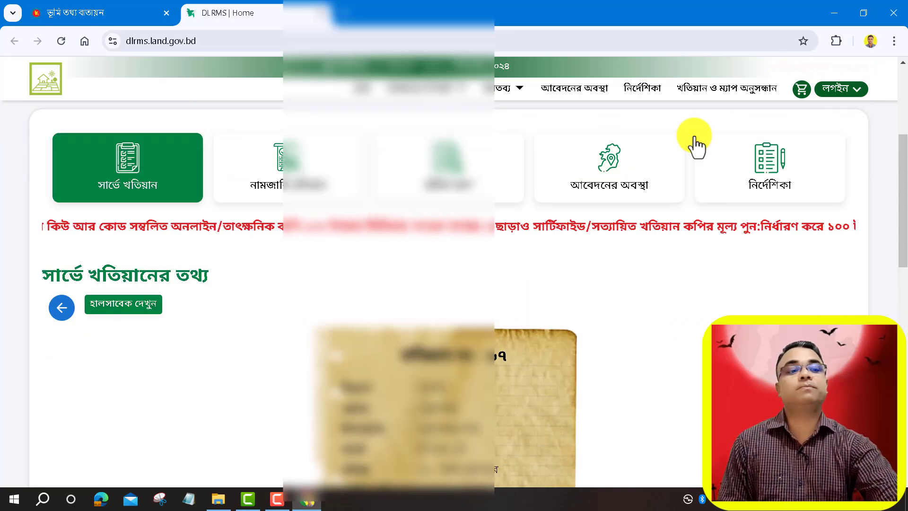
pyautogui.click(895, 12)
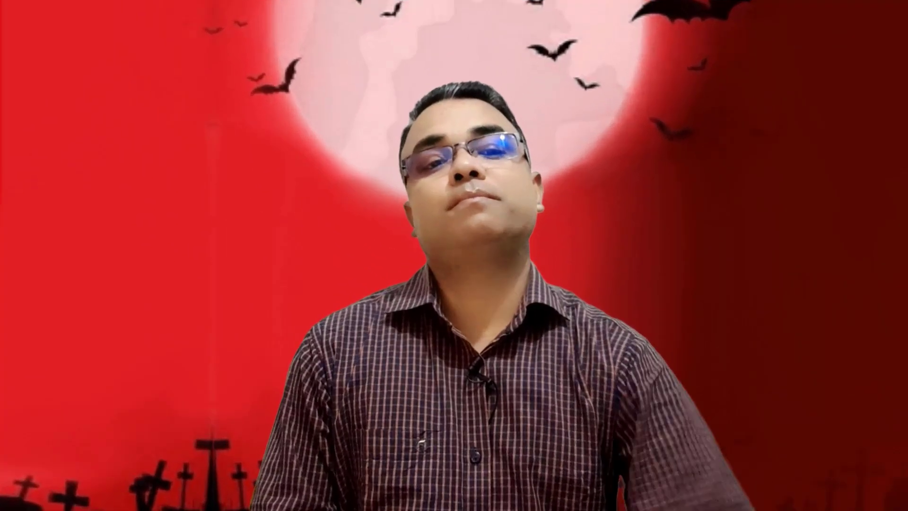